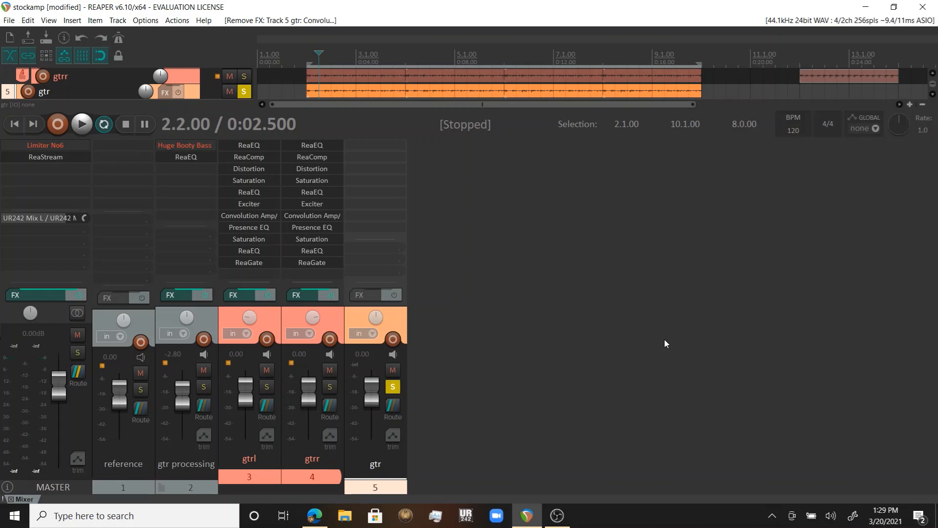
Solo the reference track instead of gtr, play it briefly for comparison, and return the solo to gtr.
left_click(141, 390)
left_click(393, 389)
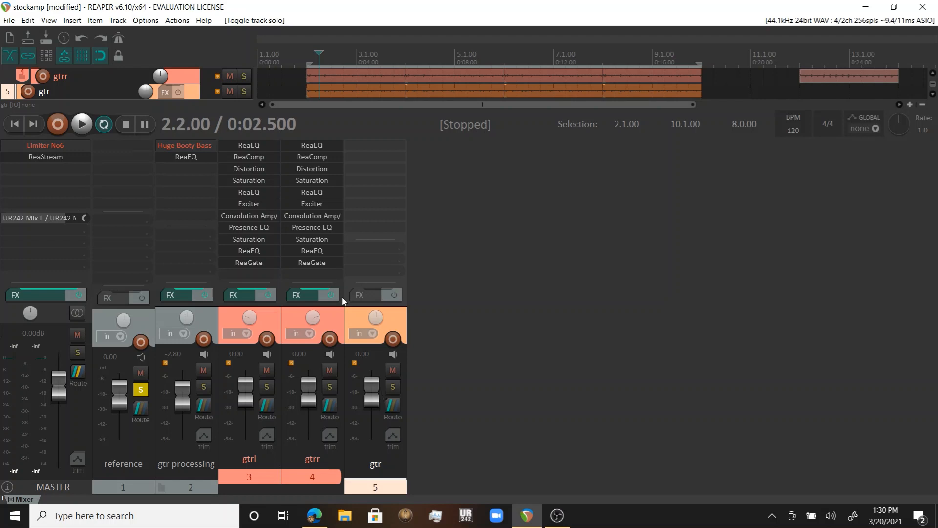
key("space")
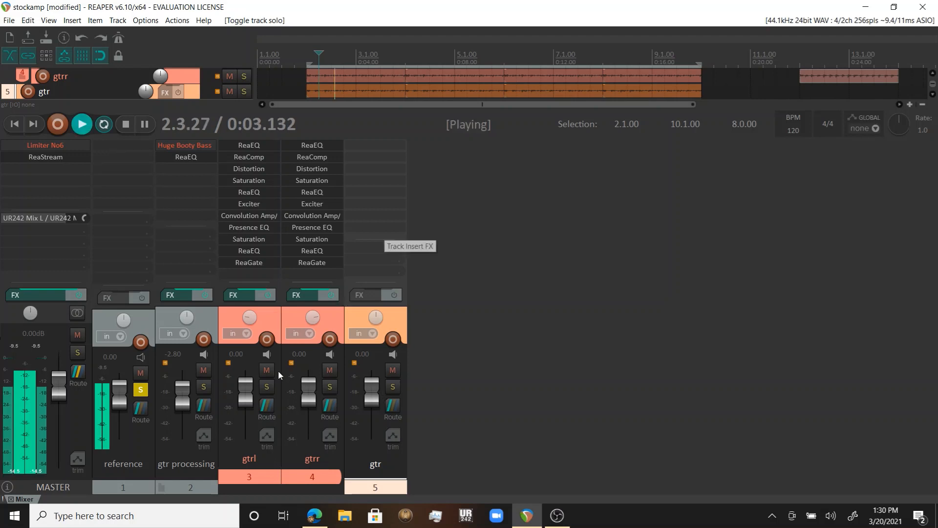
key("space")
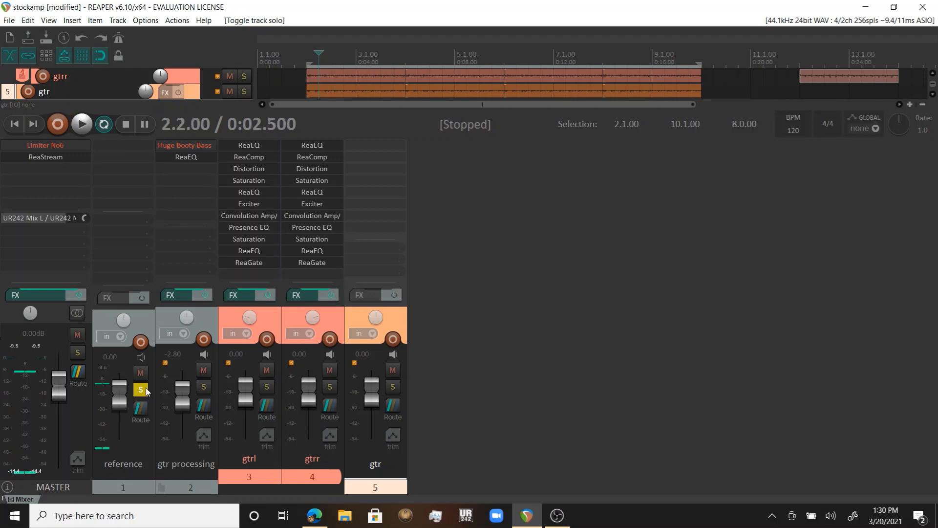
left_click(146, 389)
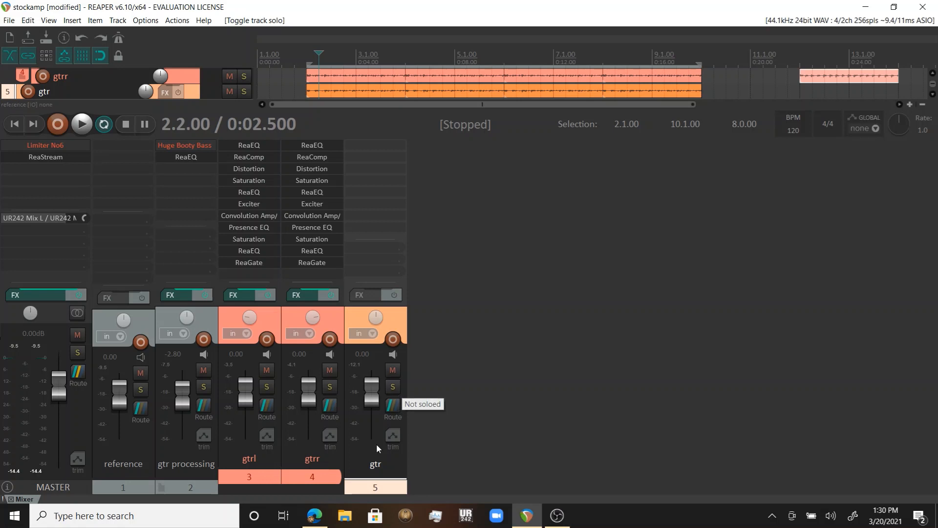
left_click(393, 386)
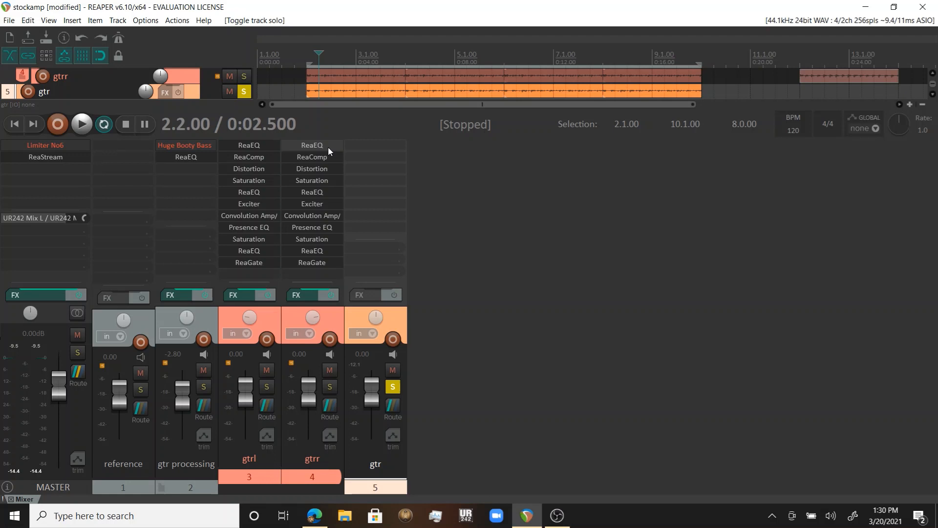
Copy the first ReaEQ from the gtrr track into gtr's first effect slot and inspect its high-pass and boost bands.
left_click_drag(335, 209, 377, 146)
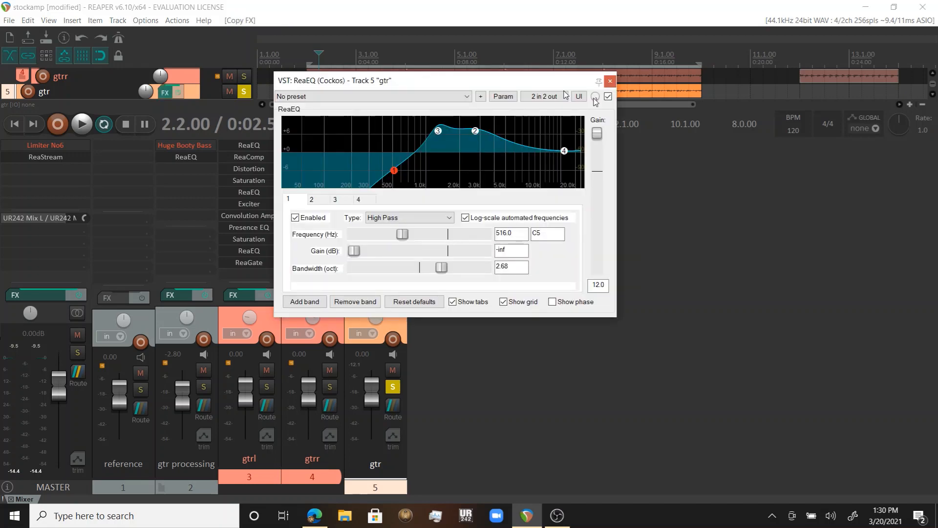
left_click_drag(385, 84, 594, 97)
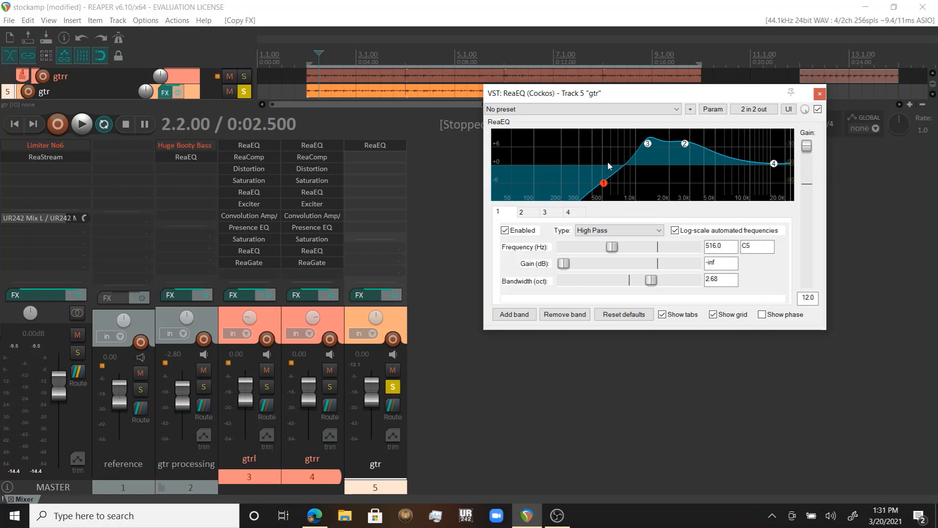
mouse_move(647, 146)
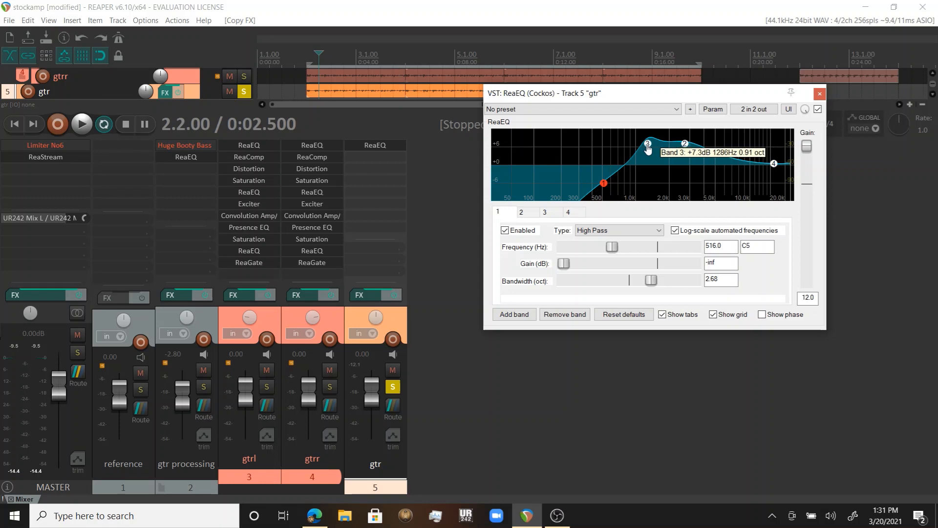
mouse_move(684, 146)
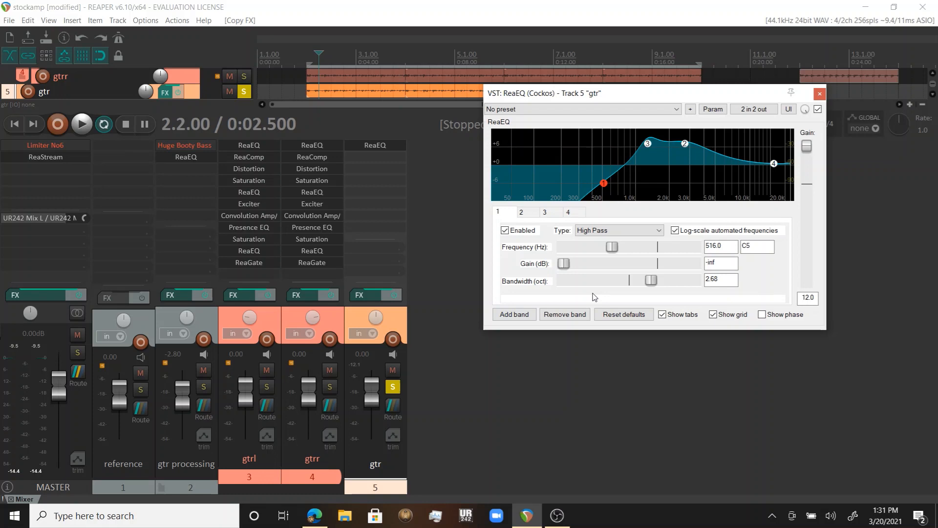
key("Escape")
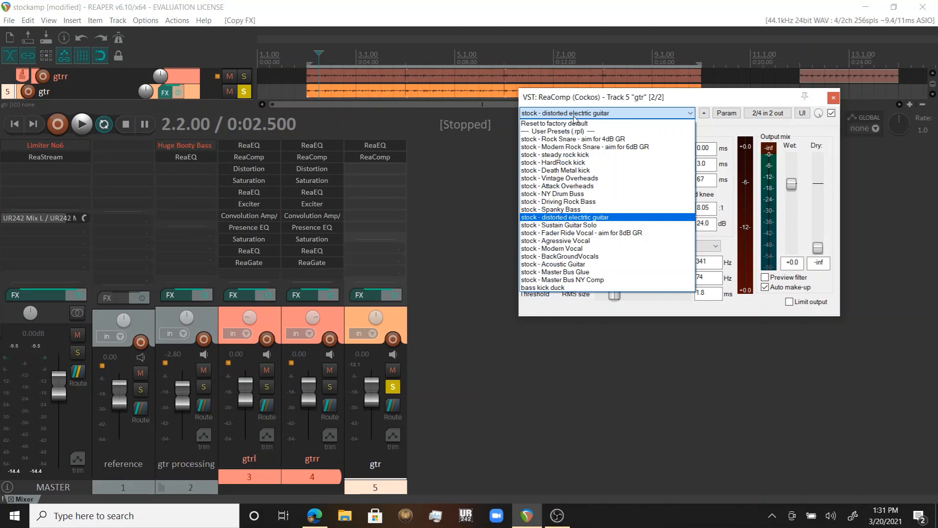
Check ReaComp's preset and settings on gtr, and copy the Distortion effect from gtrr into the slot below it.
left_click(574, 117)
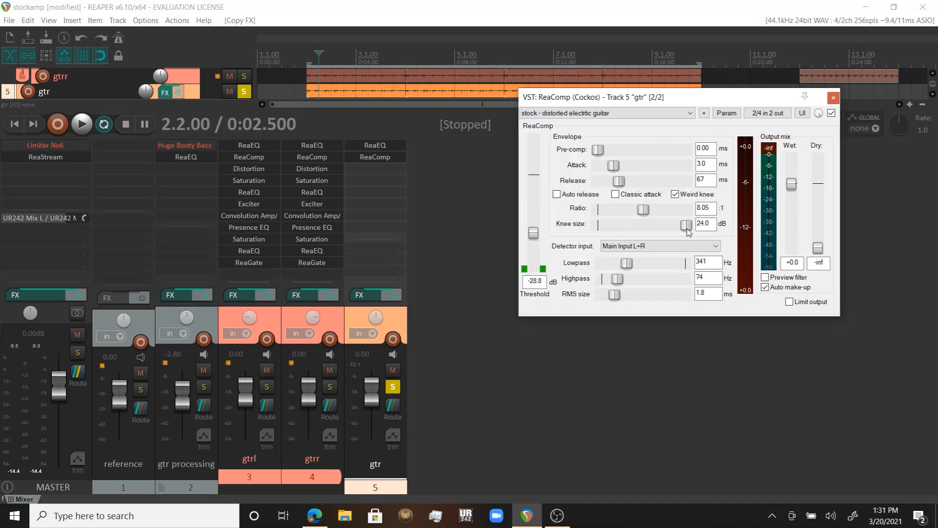
left_click(833, 97)
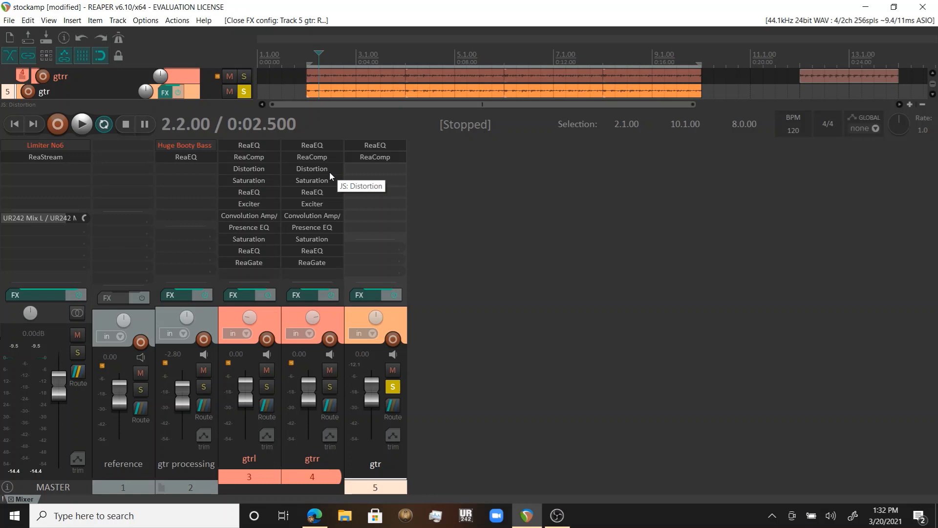
left_click_drag(330, 172, 375, 168)
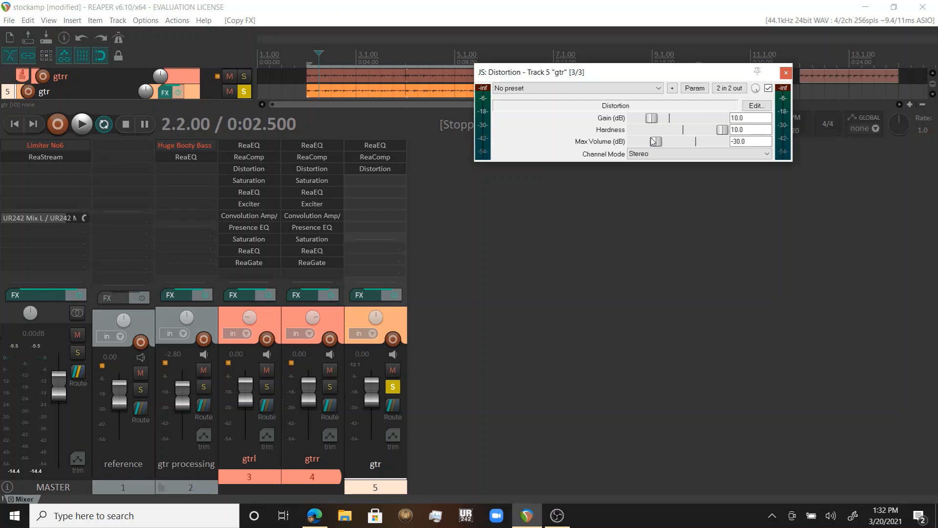
left_click(786, 75)
Copy the first Saturation effect from gtrr to gtr and audition the track, resetting its volume to 0.00 dB.
left_click_drag(312, 180, 359, 184)
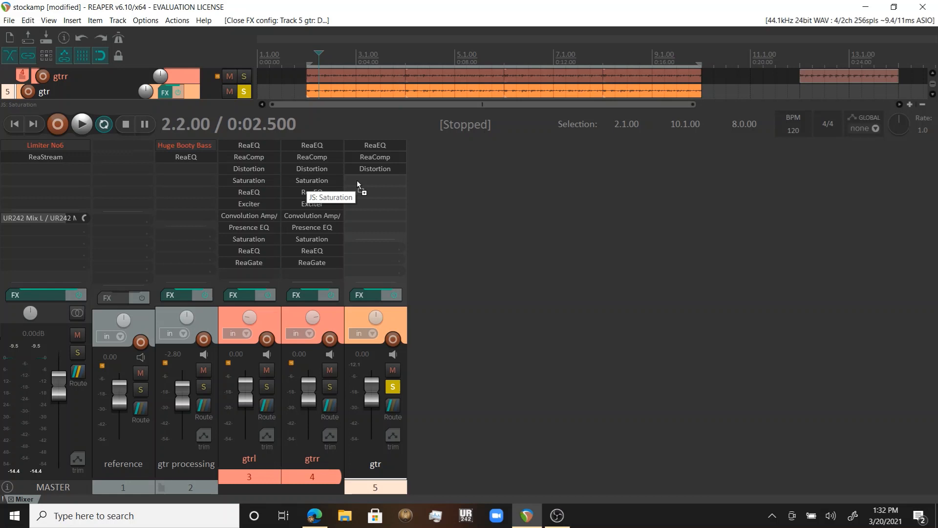
left_click_drag(357, 184, 375, 180)
key("space")
left_click_drag(370, 392, 369, 404)
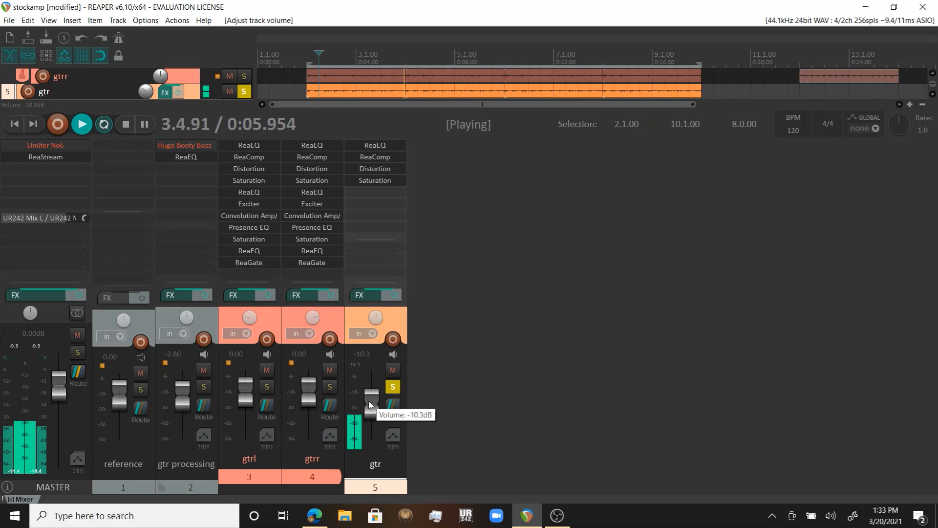
double_click(370, 405)
key("space")
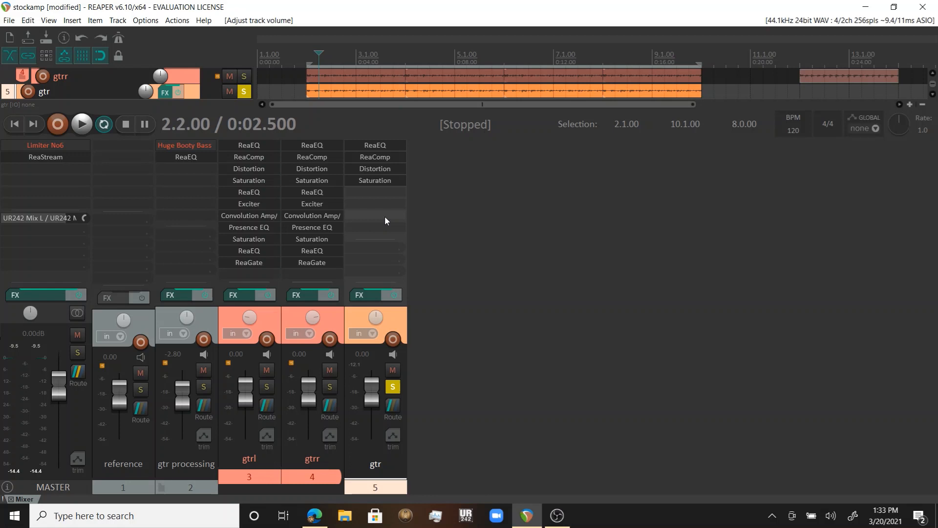
Copy gtrr's second ReaEQ and its Exciter to gtr after Saturation, and audition gtr at about -5.74 dB.
key("ctrl+v")
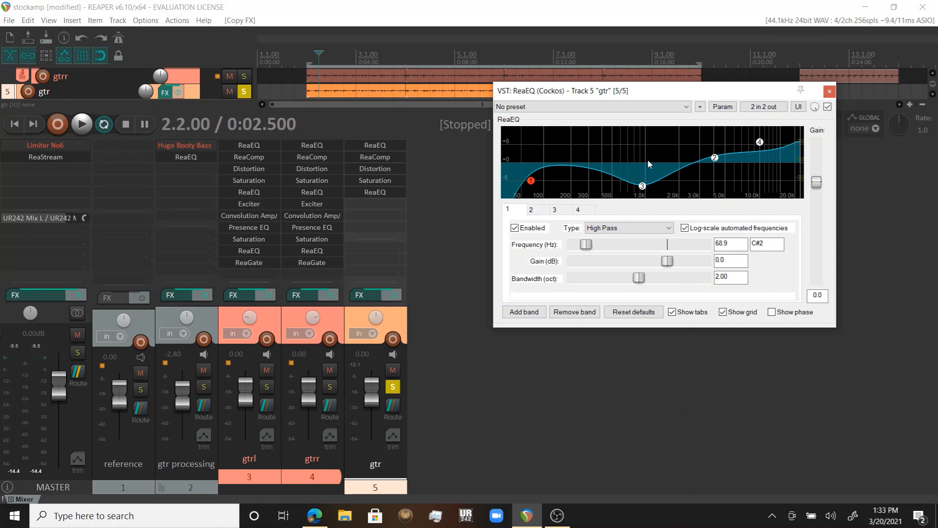
key("Escape")
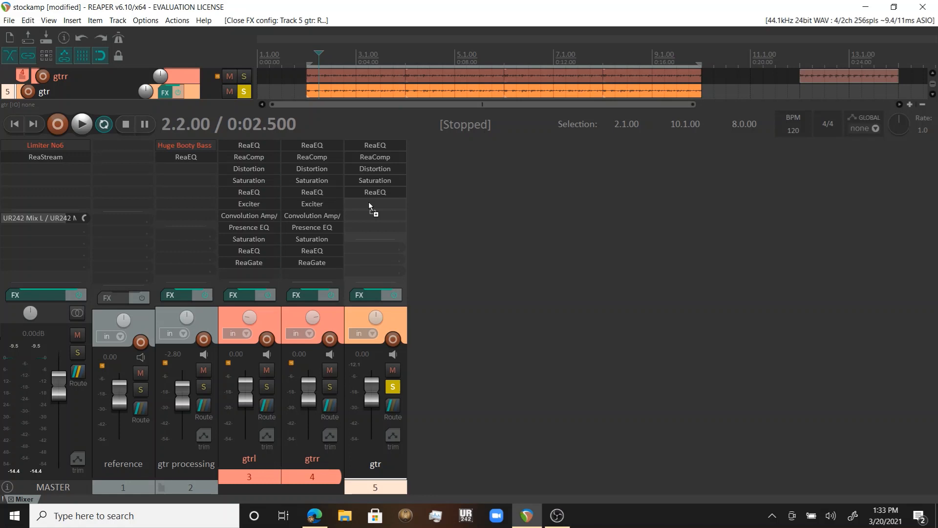
left_click_drag(368, 201, 370, 203)
key("space")
left_click_drag(373, 404, 375, 409)
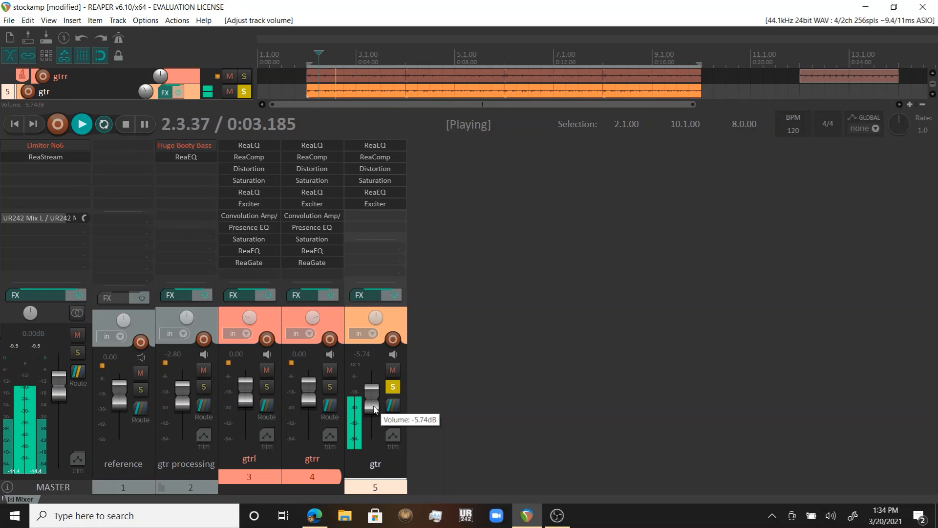
Copy the Convolution Amp/Cab Modeler from gtrr to gtr after the Exciter and review its model settings.
left_click_drag(312, 215, 373, 221)
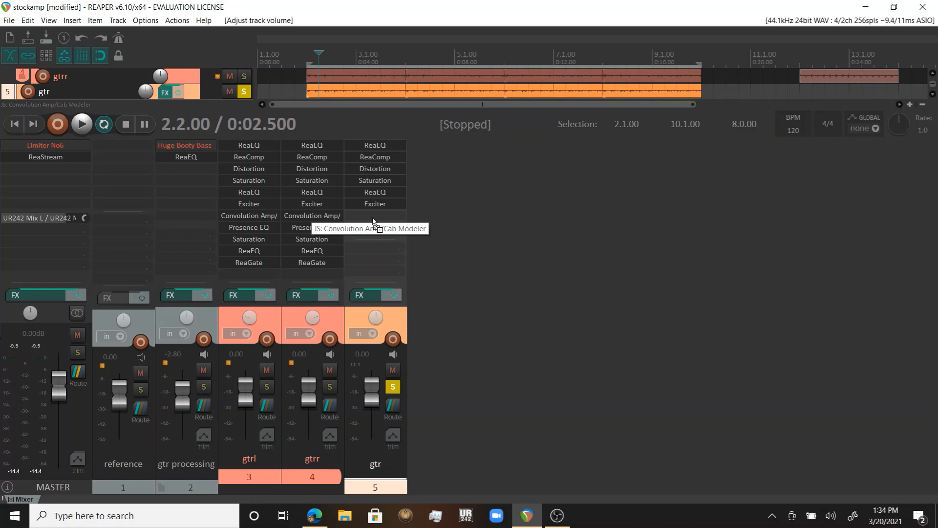
left_click_drag(373, 221, 374, 217)
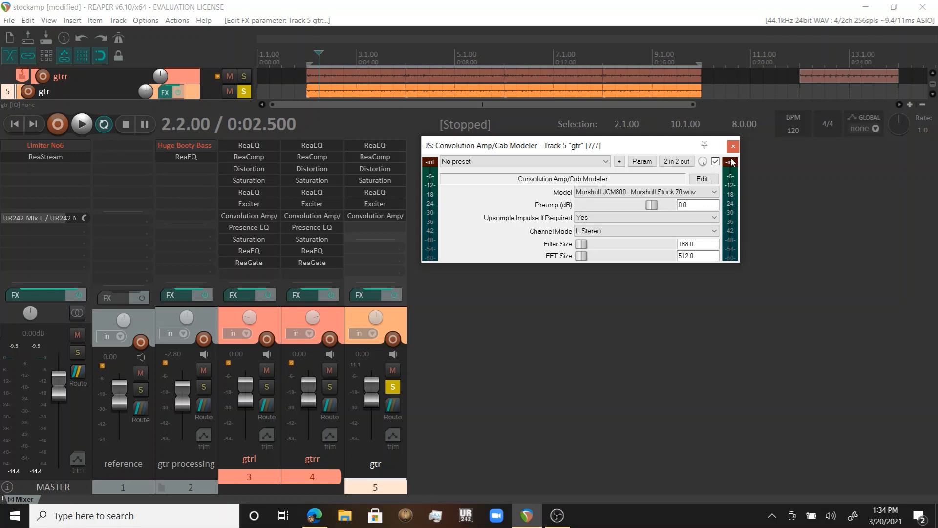
left_click_drag(634, 143, 669, 161)
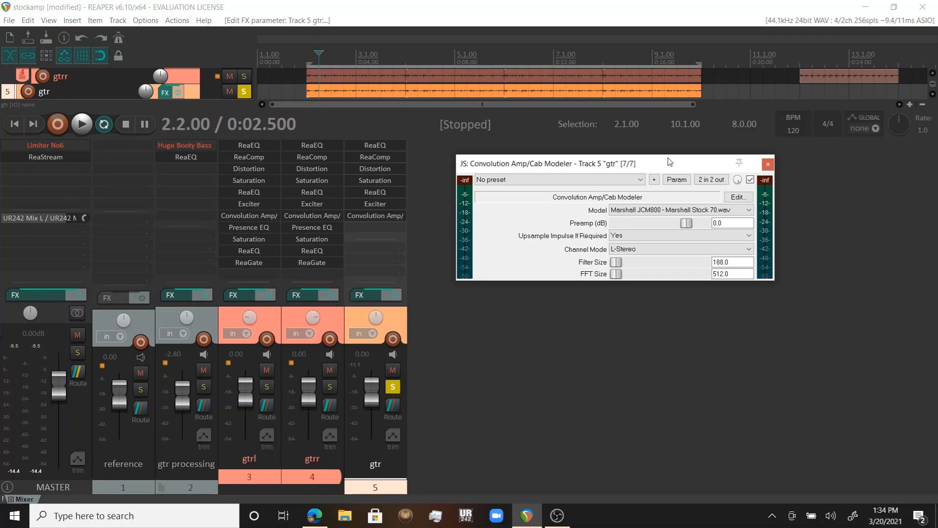
Copy Presence EQ from gtrr to gtr after the cab modeler and audition the soloed track at about -4.07 dB.
left_click_drag(312, 227, 374, 227)
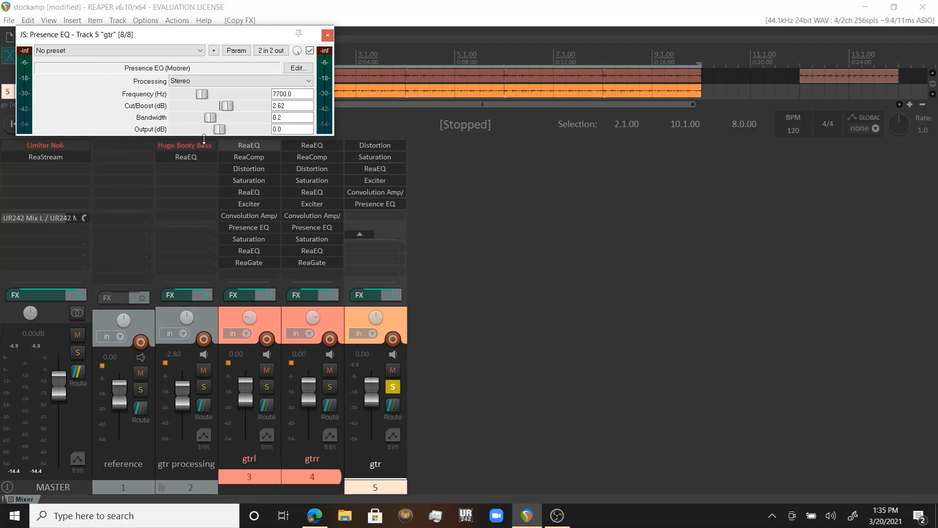
left_click(393, 382)
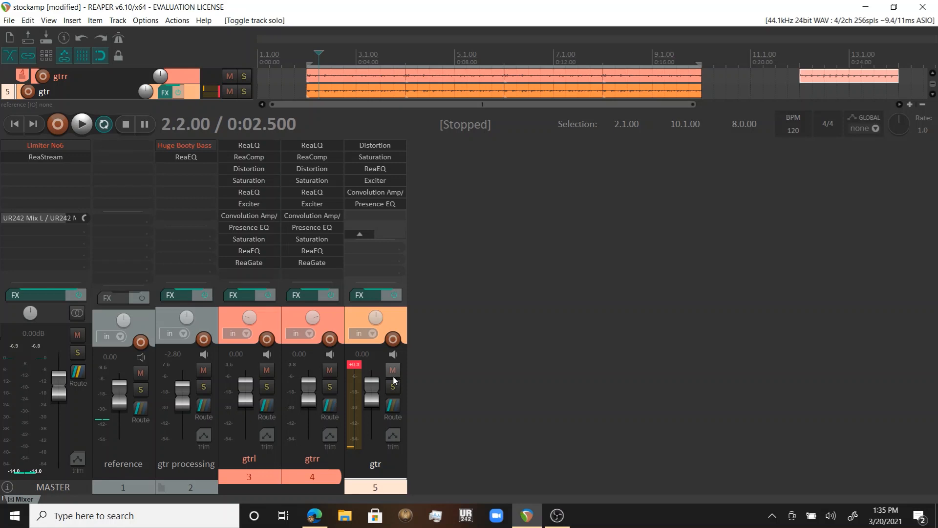
left_click(393, 386)
key("space")
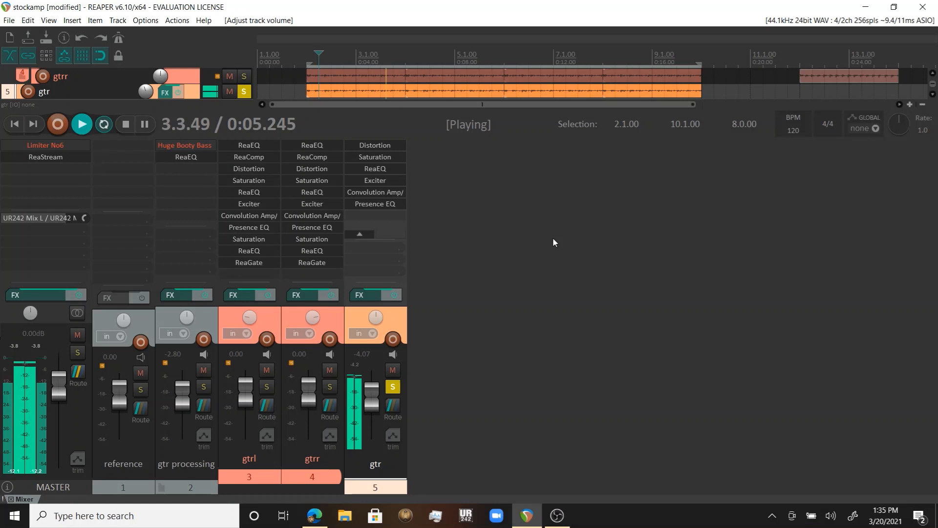
key("space")
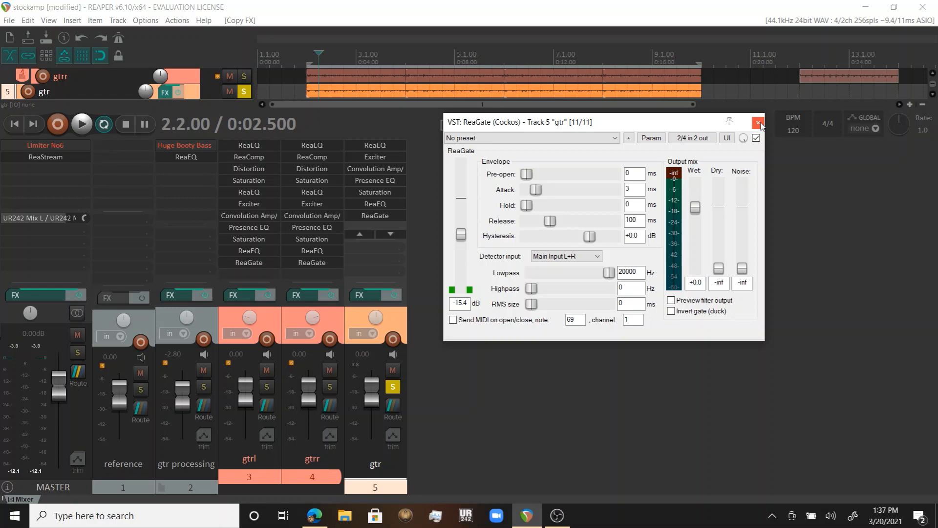
Review the ReaGate threshold and envelope settings on the gtr track, and close the effect window.
left_click(759, 122)
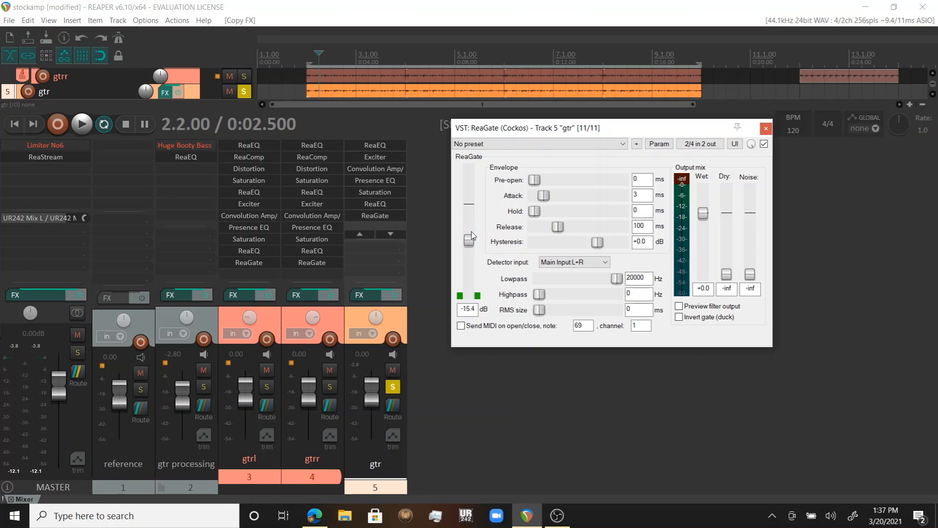
key("Escape")
Solo only the gtr processing track and select it.
left_click(203, 387, "ctrl+alt")
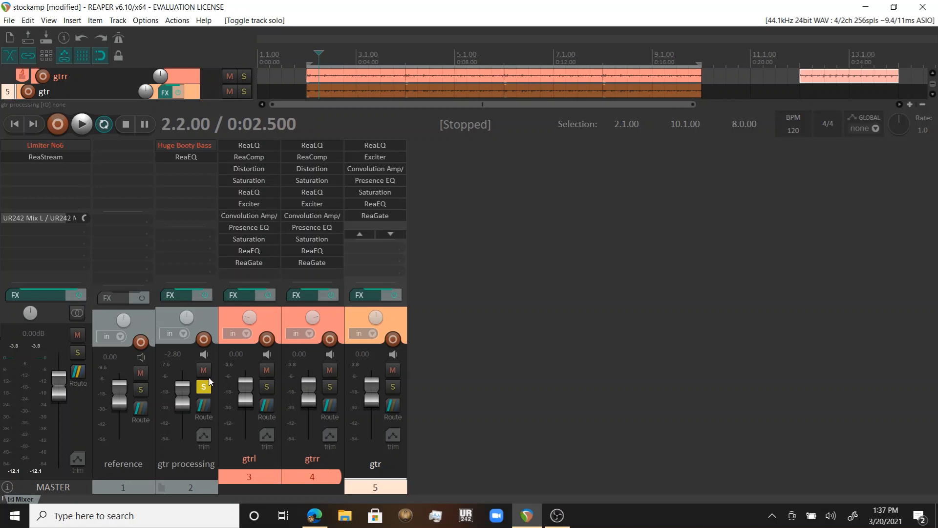
left_click(214, 388)
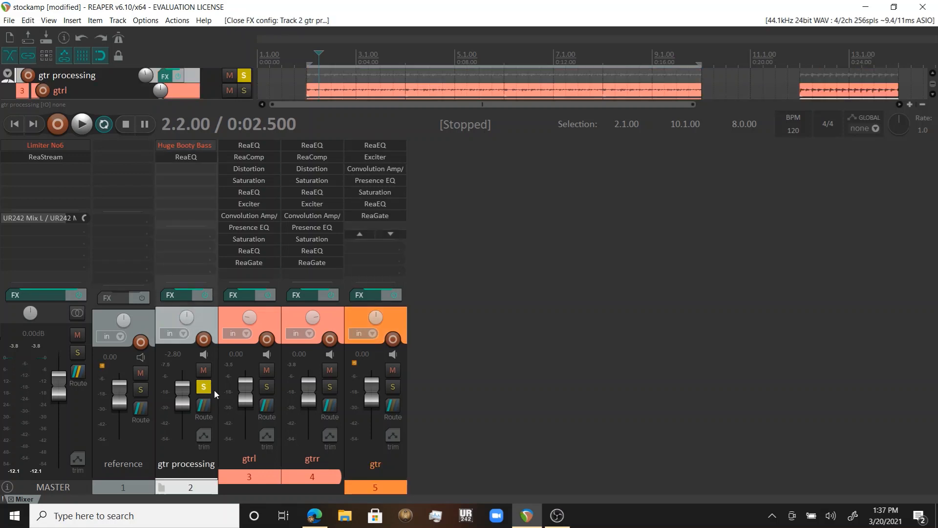